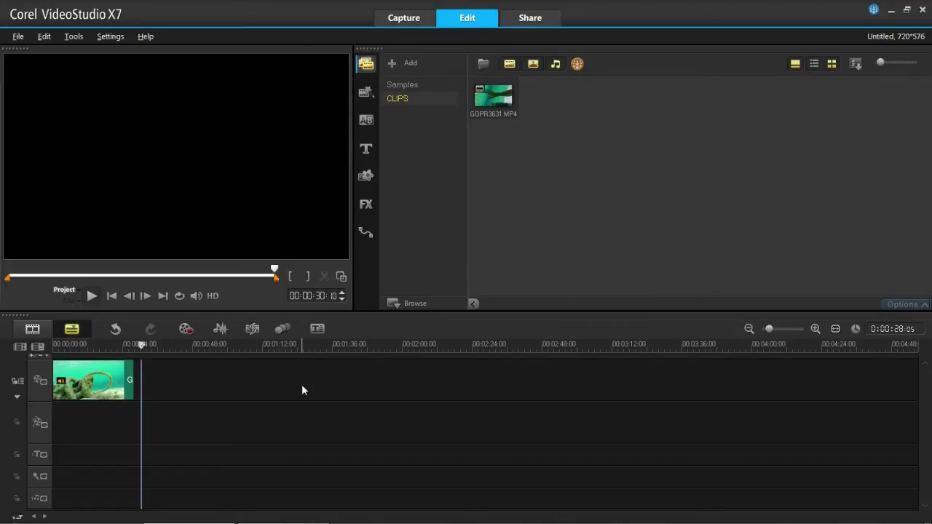
# Switch to the Share workspace to export the underwater video
pyautogui.click(531, 20)
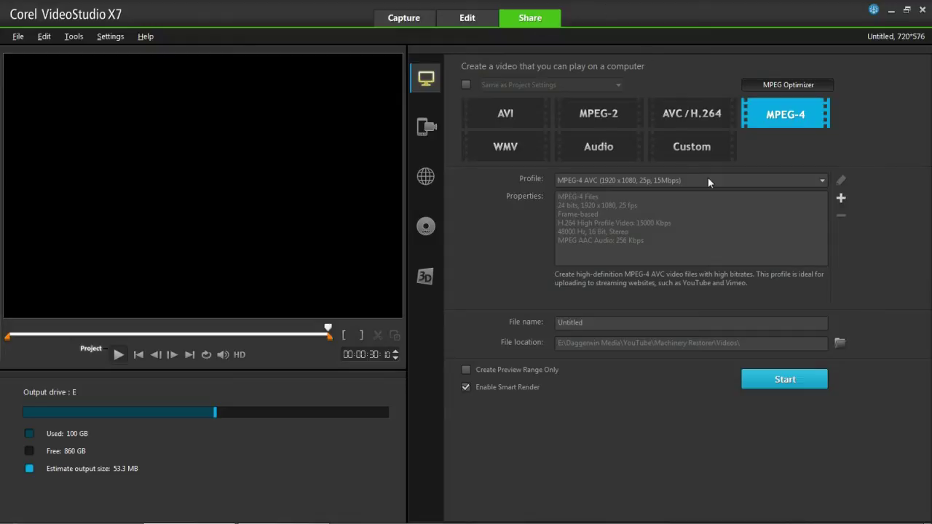
# Pick the MPEG-4 AVC (1280 x 720, 25p, 10Mbps) profile, then return to the Edit workspace
pyautogui.click(782, 181)
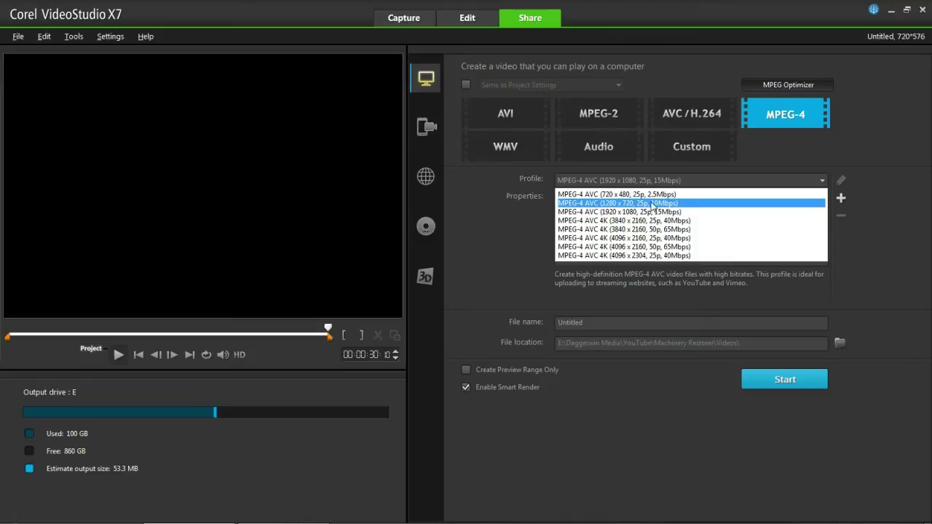
pyautogui.click(651, 203)
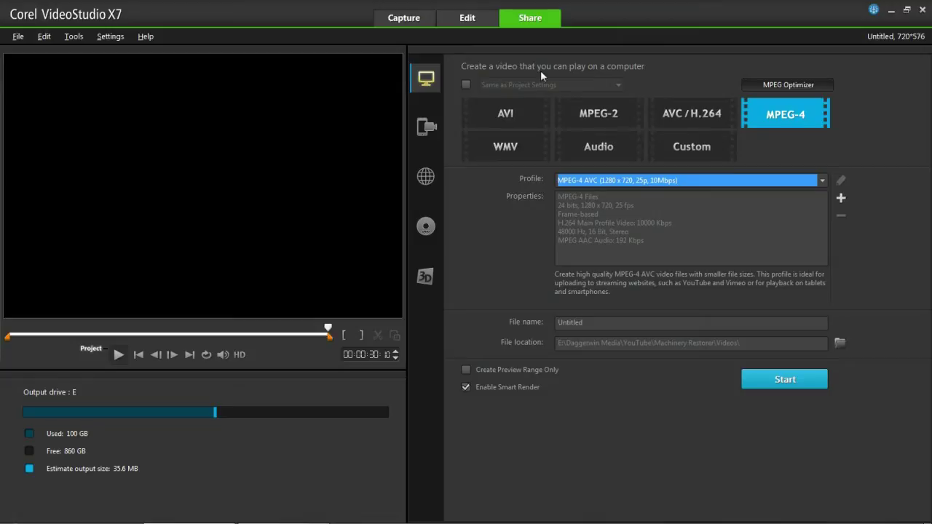
pyautogui.click(471, 23)
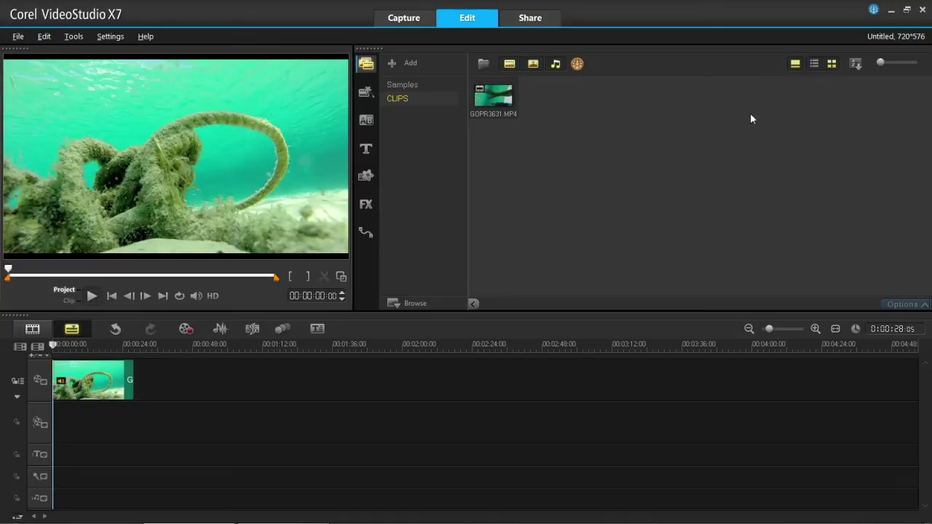
# Preview the GOPR3631.MP4 library clip twice, switching the preview back to the project each time
pyautogui.click(478, 107)
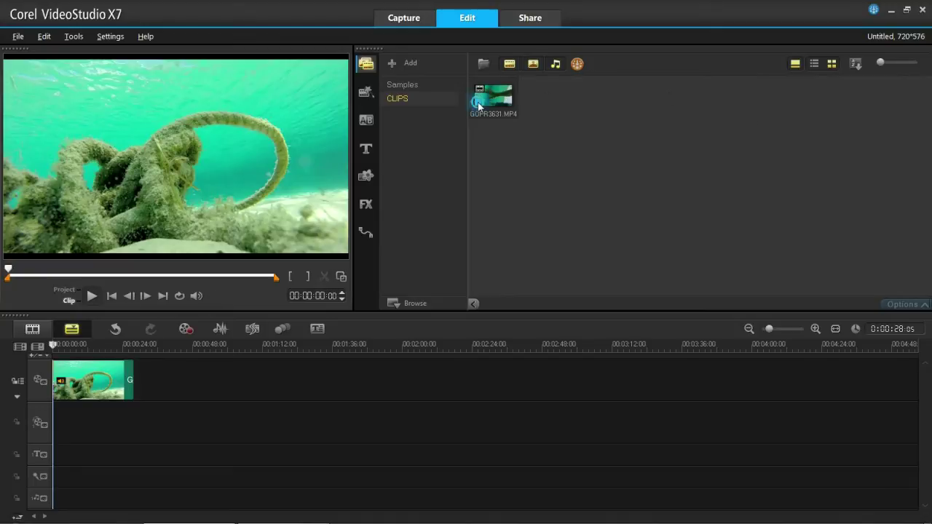
pyautogui.click(567, 129)
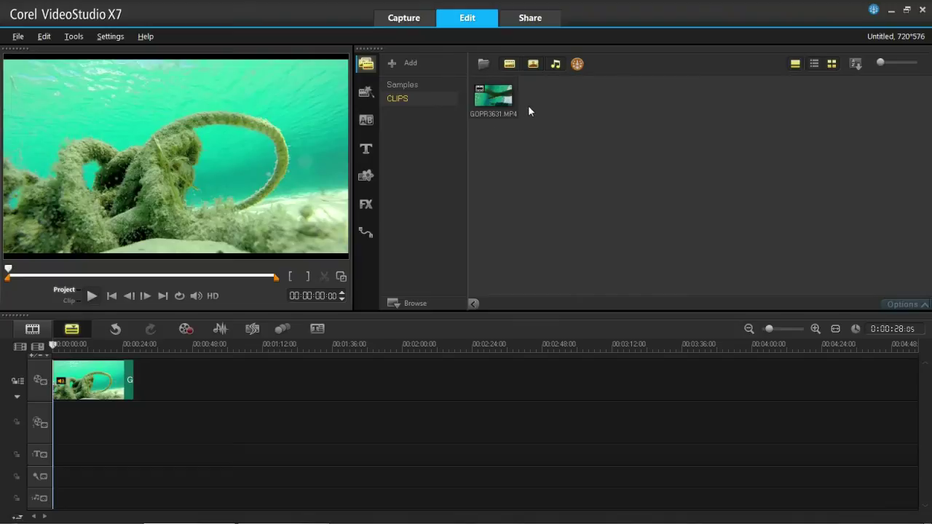
pyautogui.click(509, 95)
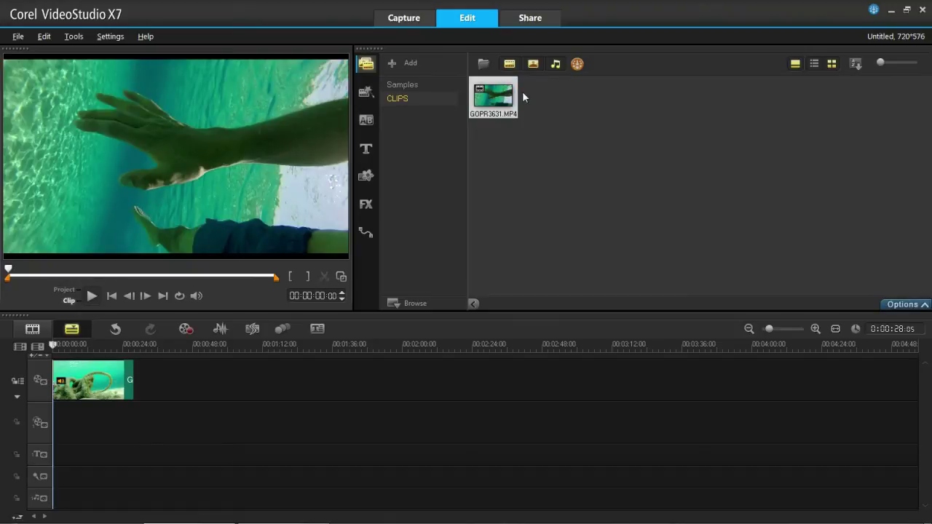
pyautogui.click(571, 113)
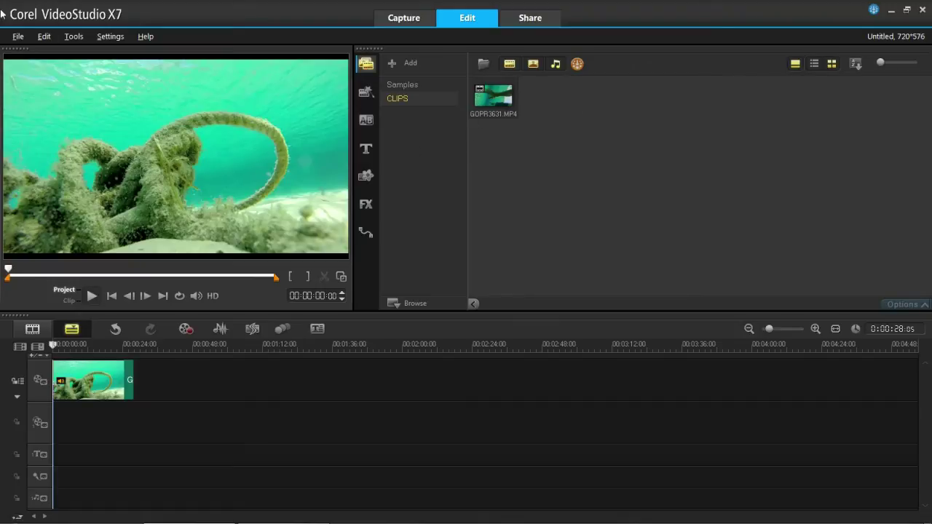
pyautogui.click(17, 37)
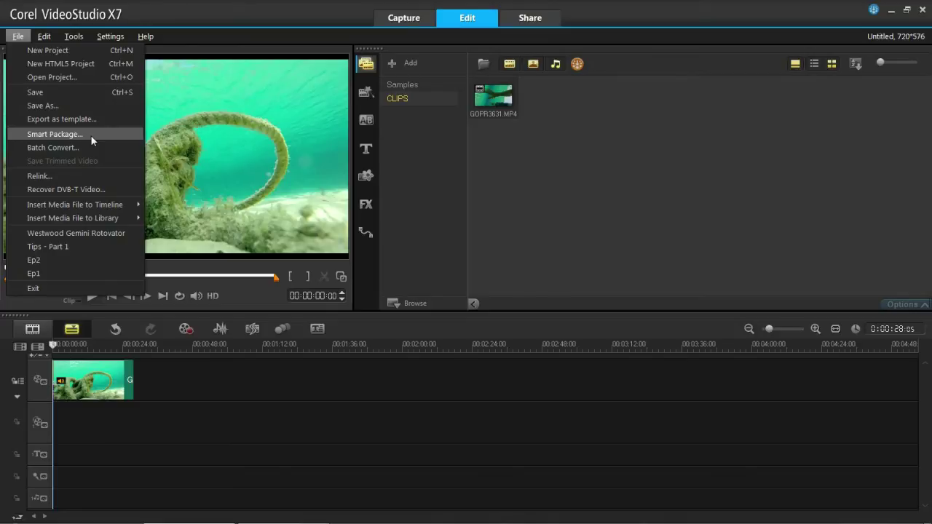
pyautogui.click(427, 164)
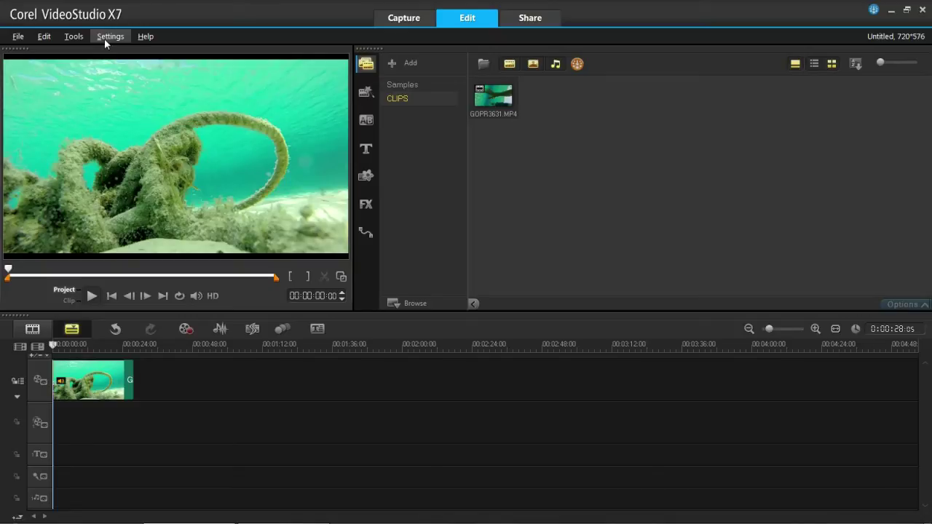
# In Preferences' Edit tab, enable 'Automatically add transition effect' and open the random transition options
pyautogui.click(104, 39)
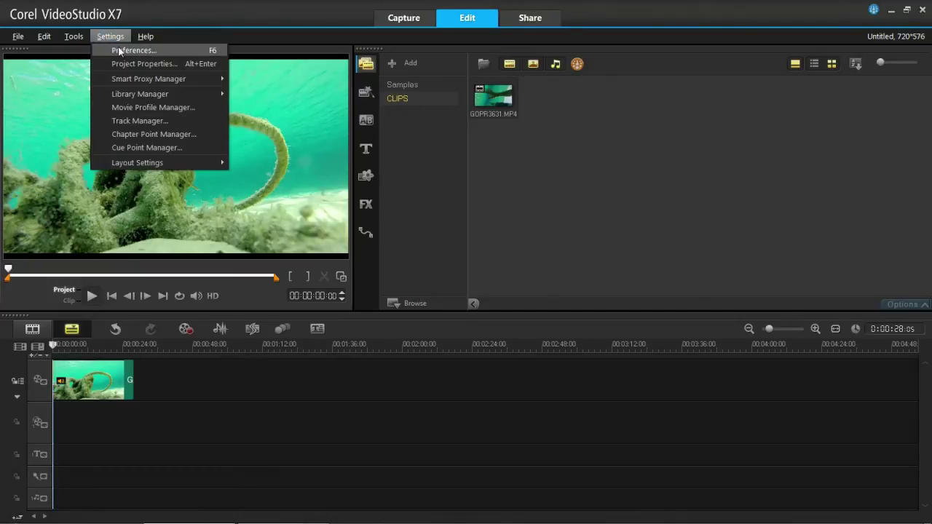
pyautogui.click(121, 51)
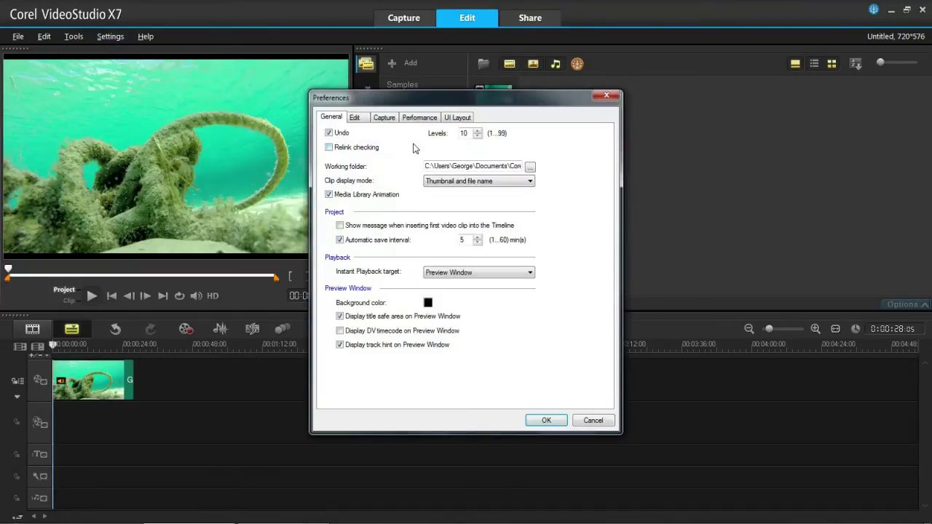
pyautogui.click(361, 118)
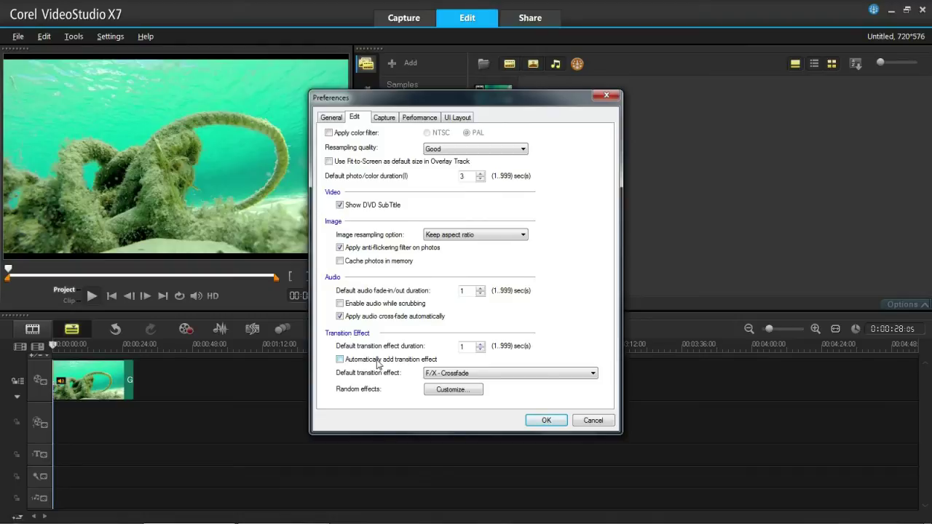
pyautogui.click(364, 366)
pyautogui.click(476, 391)
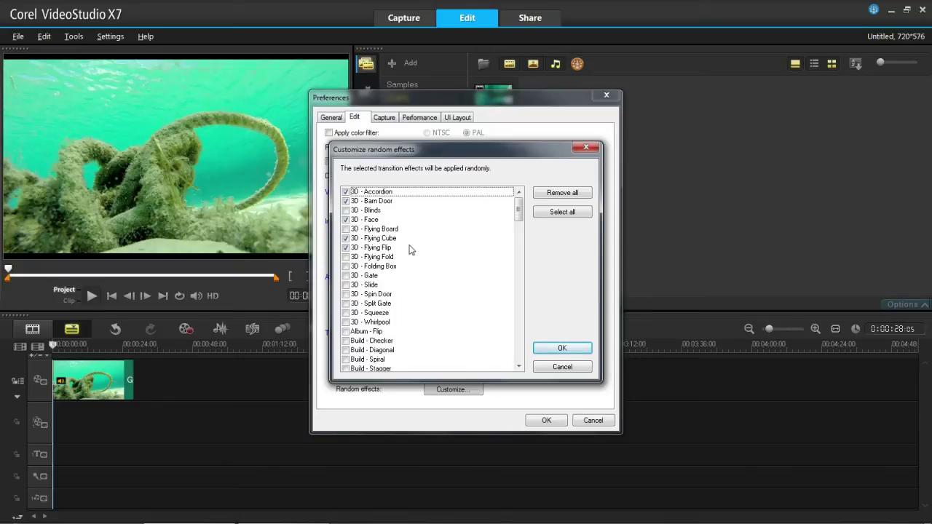
pyautogui.click(519, 214)
pyautogui.moveTo(520, 219)
pyautogui.mouseDown()
pyautogui.moveTo(524, 364)
pyautogui.moveTo(518, 202)
pyautogui.mouseUp()
pyautogui.click(560, 348)
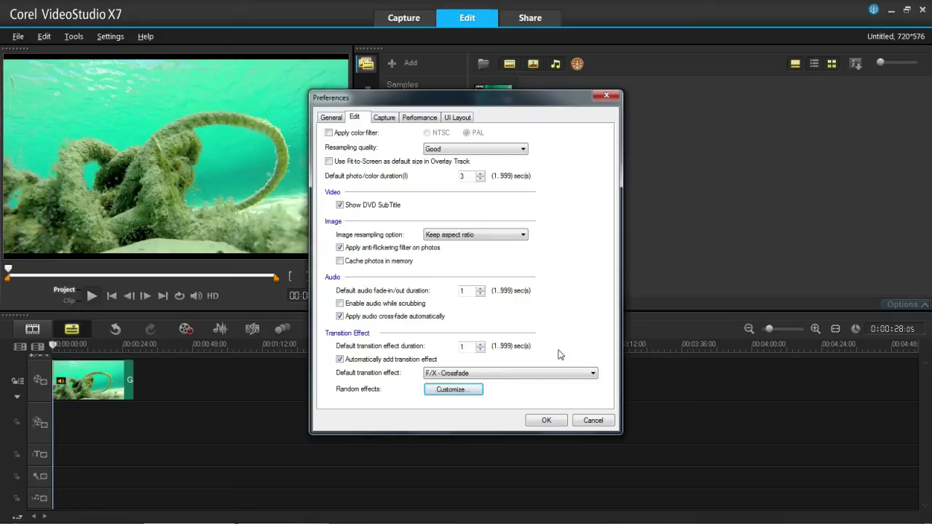
# Confirm the Preferences with OK, keeping automatic F/X - Crossfade transitions
pyautogui.click(542, 419)
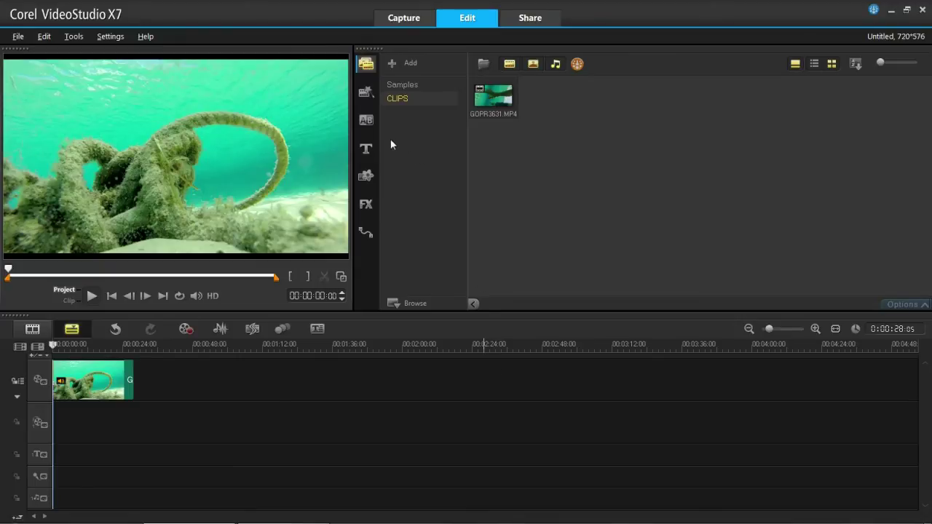
# Create an 'Under the Sea' title and drag it to the frame's lower-left corner
pyautogui.click(368, 149)
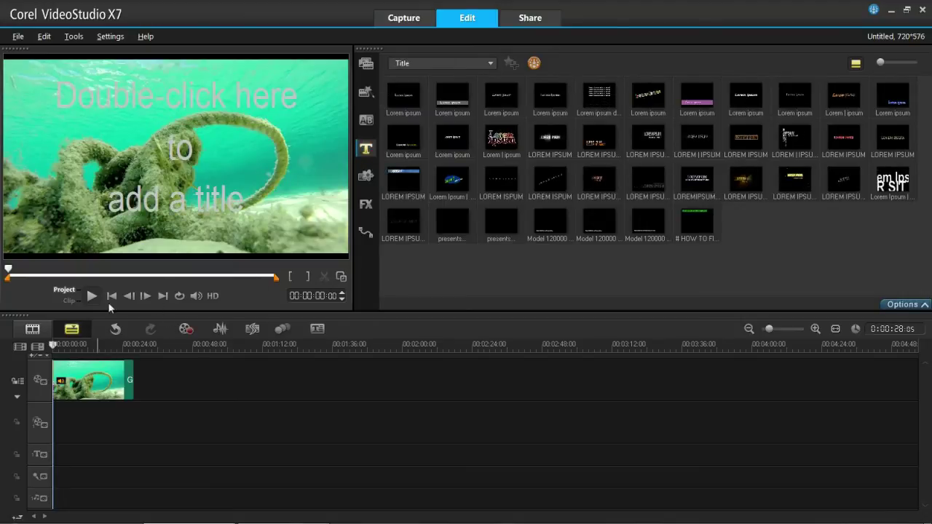
pyautogui.doubleClick(135, 193)
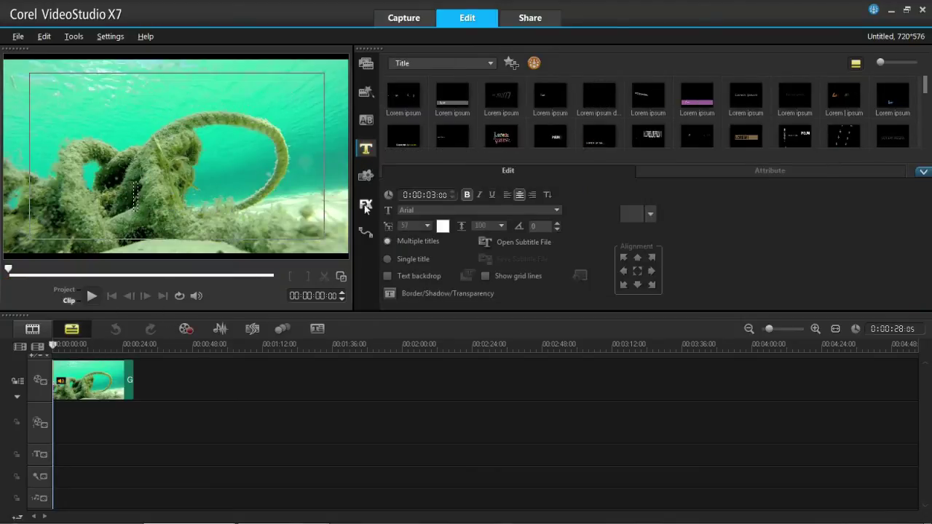
pyautogui.write('Under the Se')
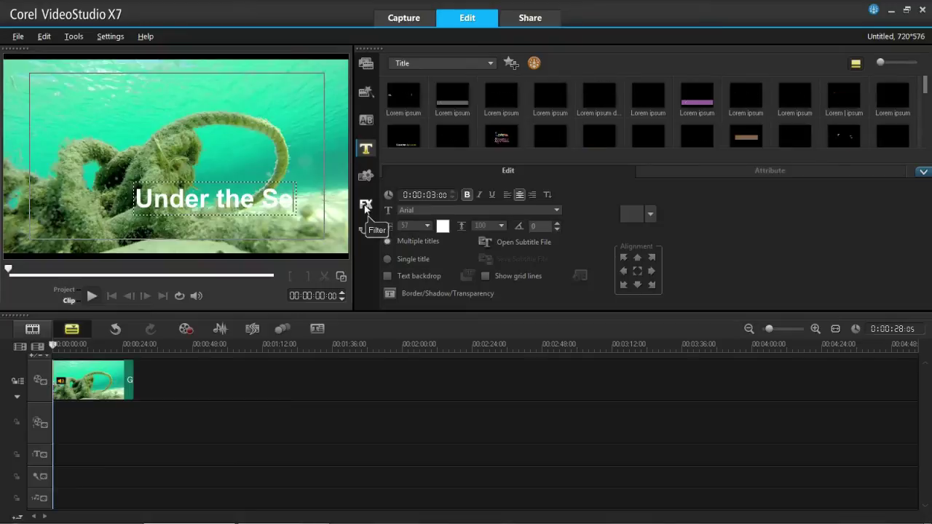
pyautogui.write('a')
pyautogui.click(259, 83)
pyautogui.moveTo(241, 201); pyautogui.dragTo(141, 225)
pyautogui.click(366, 176)
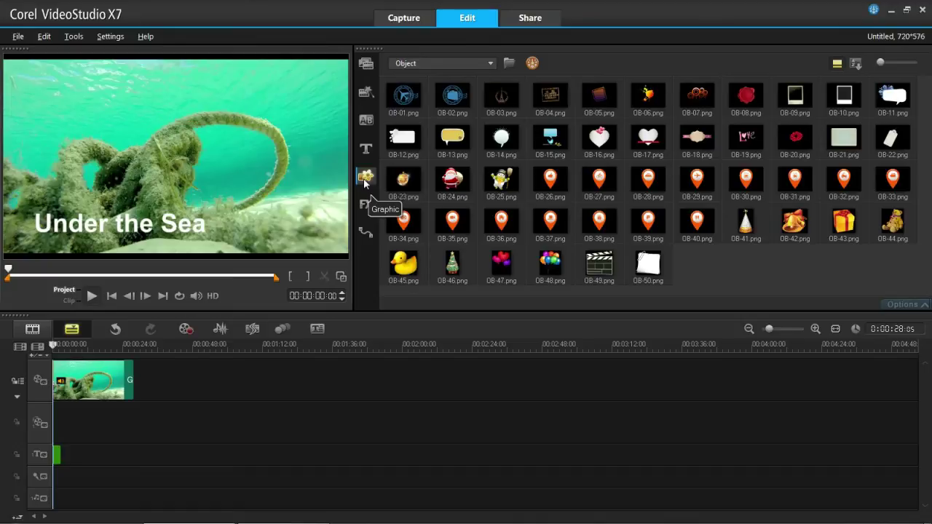
# Drag the FR-E02 frame graphic from the Frame category onto the overlay track's start
pyautogui.click(426, 73)
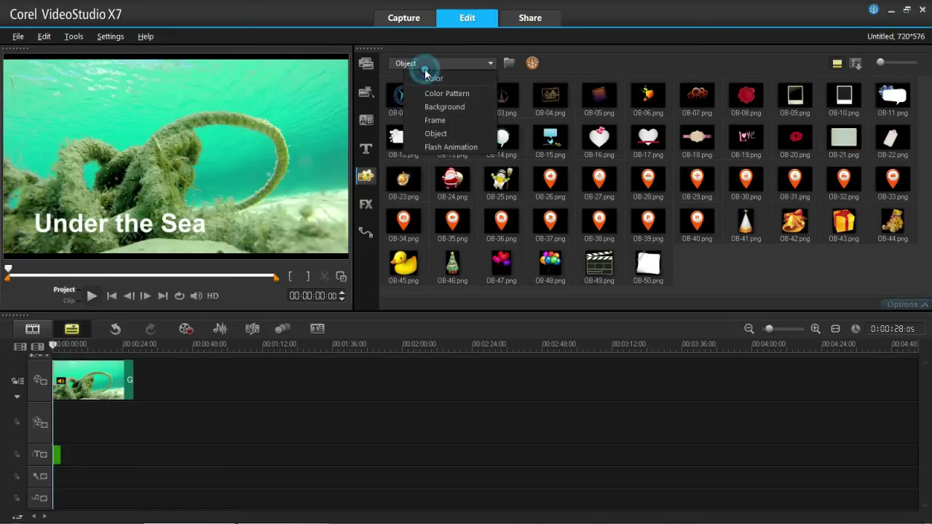
pyautogui.click(473, 119)
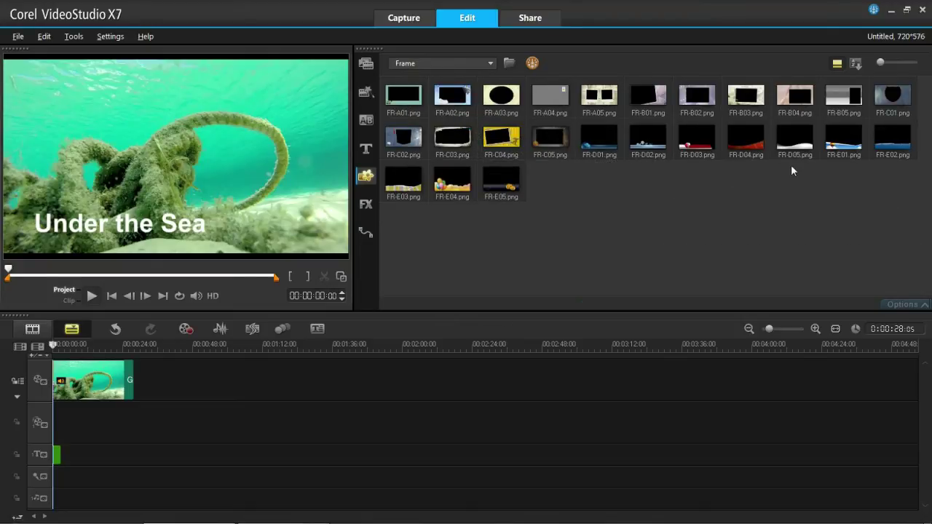
pyautogui.moveTo(881, 152); pyautogui.dragTo(64, 429)
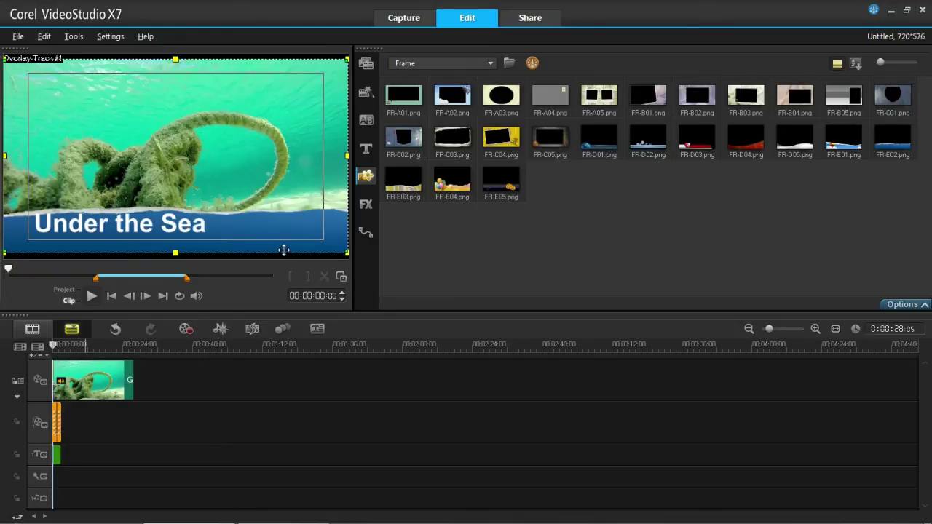
pyautogui.click(31, 393)
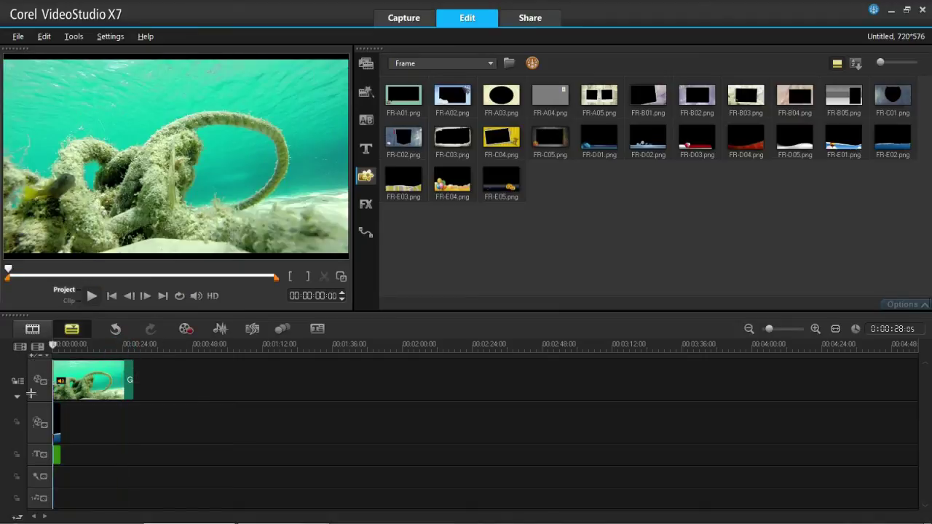
# Lower the 'Under the Sea' title onto the blue band, scrub to about 6 seconds, select the frame clip
pyautogui.click(57, 453)
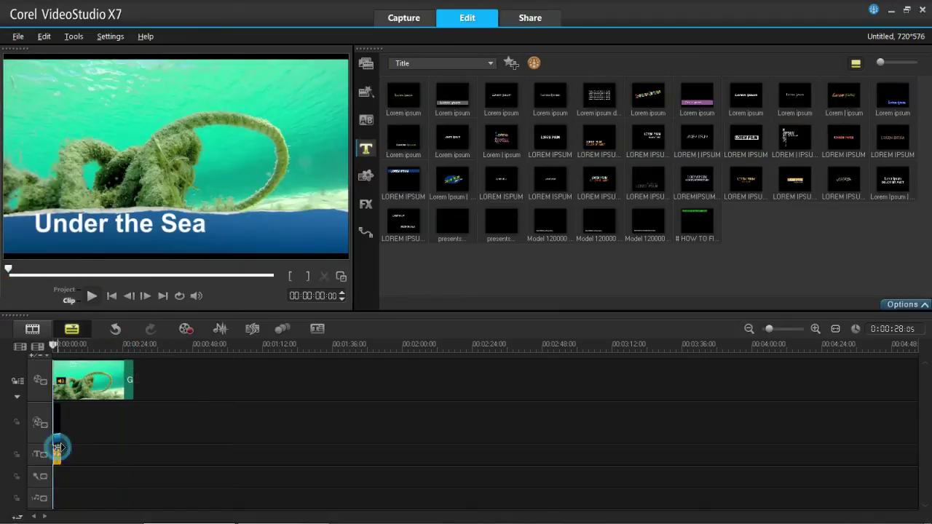
pyautogui.click(130, 233)
pyautogui.moveTo(131, 233); pyautogui.dragTo(123, 244)
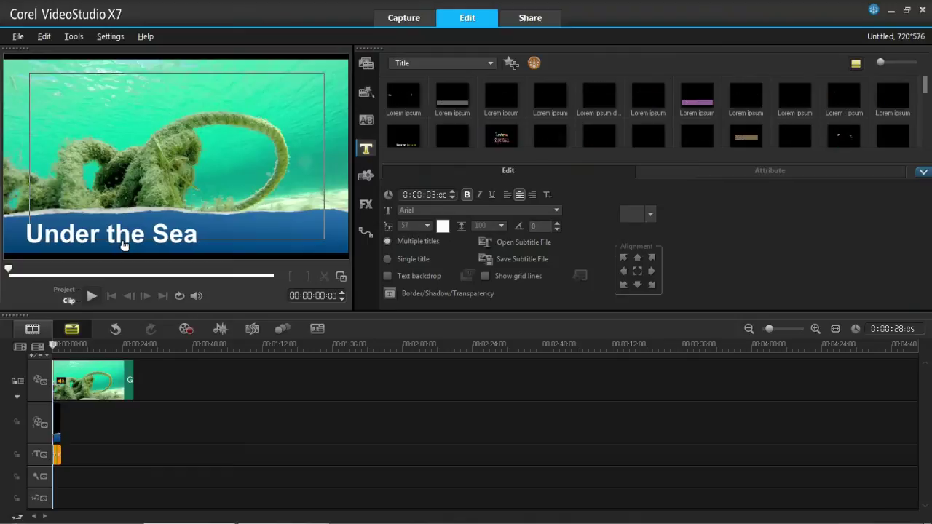
pyautogui.click(93, 358)
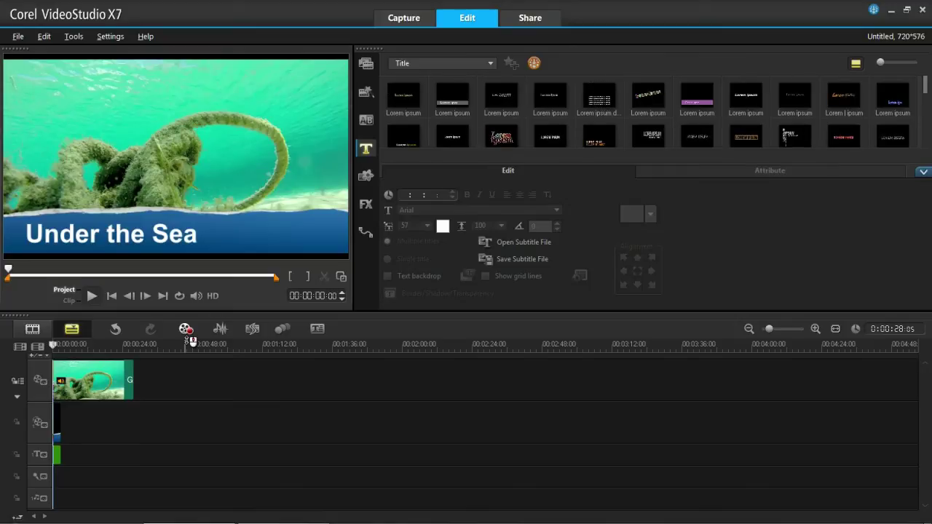
pyautogui.moveTo(83, 345); pyautogui.dragTo(53, 346)
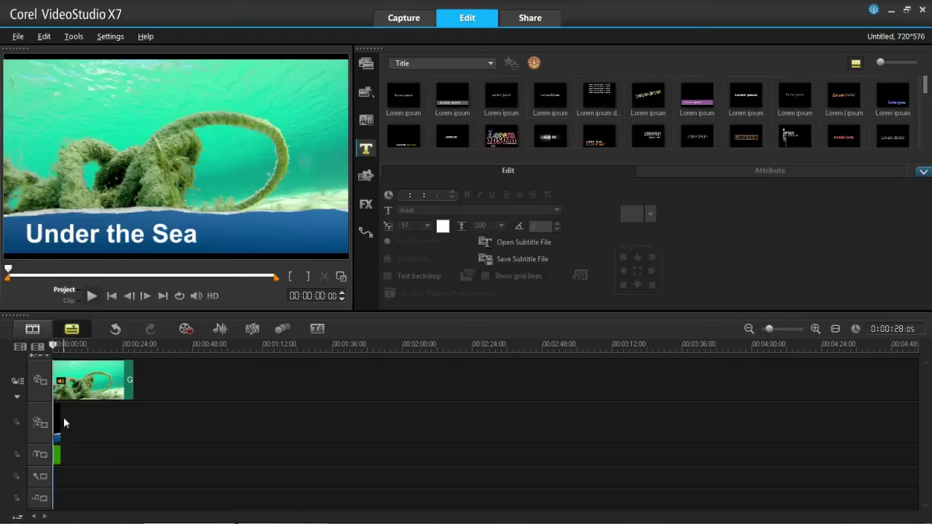
pyautogui.click(60, 420)
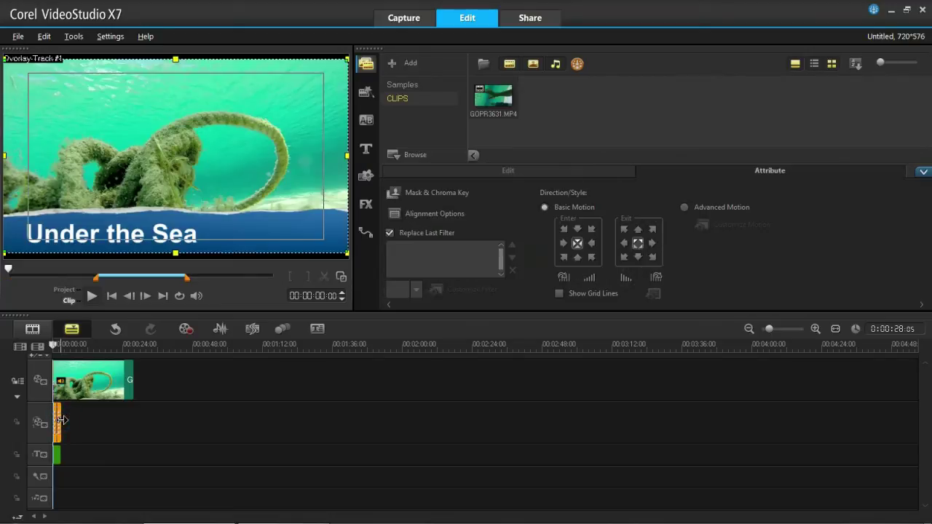
# Delete the frame clip from the overlay track and reopen the Graphic library's Frame category
pyautogui.press('Delete')
pyautogui.click(365, 177)
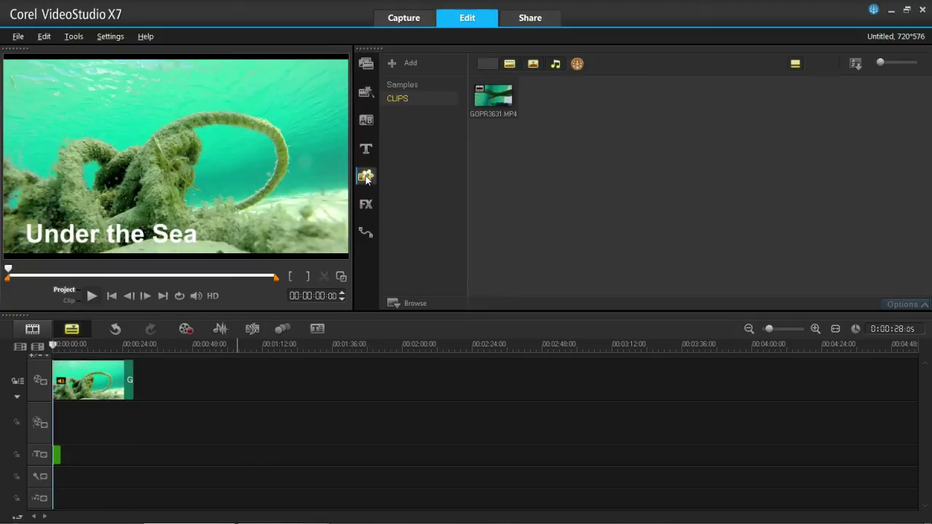
pyautogui.click(442, 64)
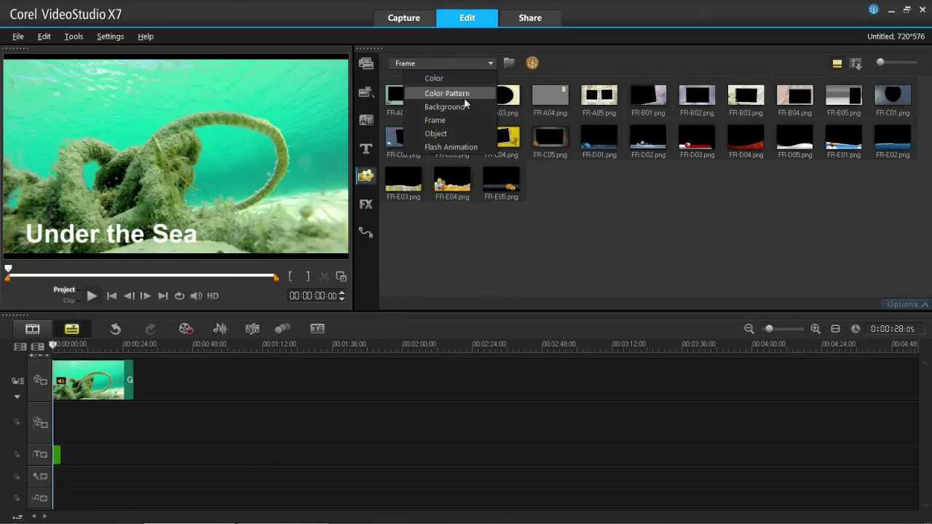
pyautogui.click(468, 118)
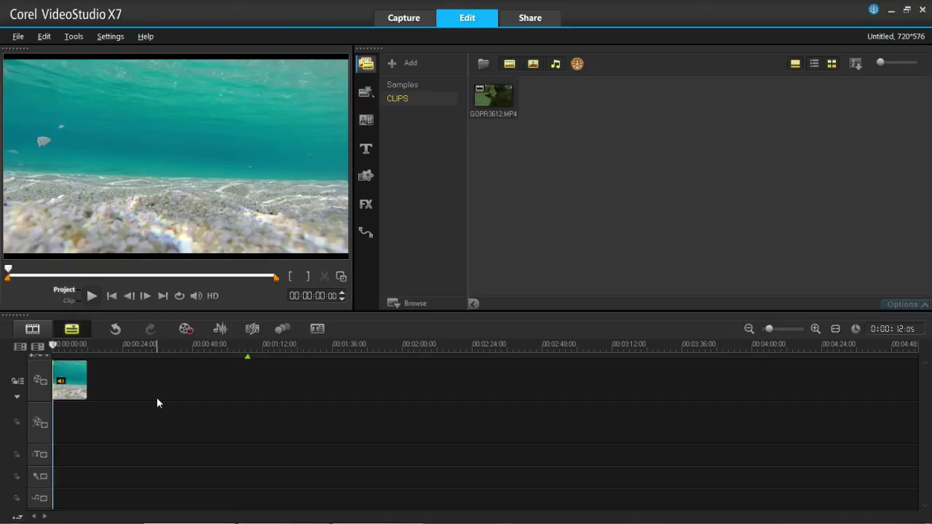
# Select the GOPR3612.MP4 clip on the timeline and open Track Motion for it
pyautogui.click(73, 383)
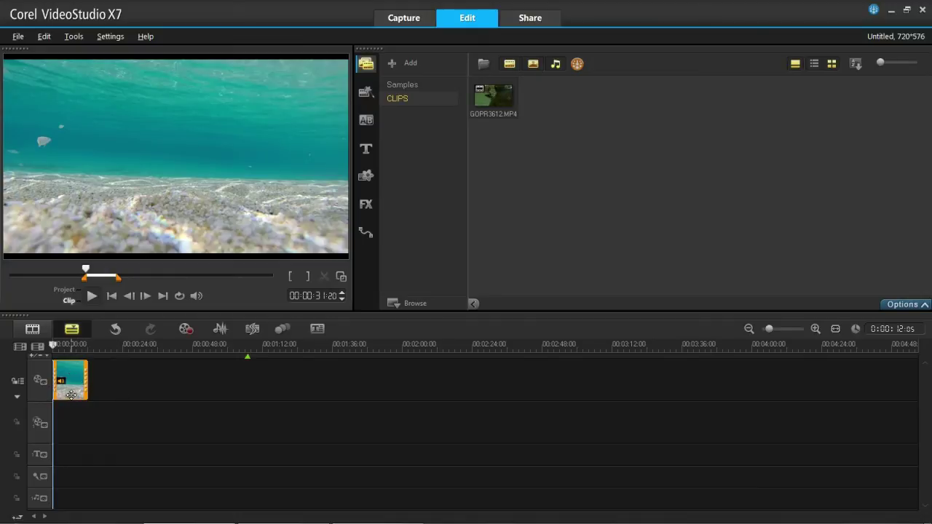
pyautogui.click(281, 329)
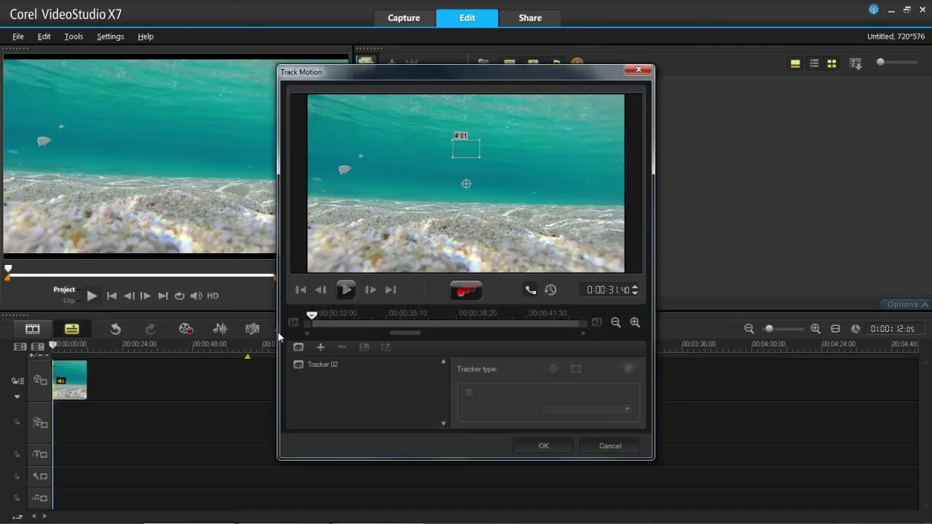
# Select Tracker 02 with no matched object and place its tracking point on the small fish
pyautogui.click(342, 367)
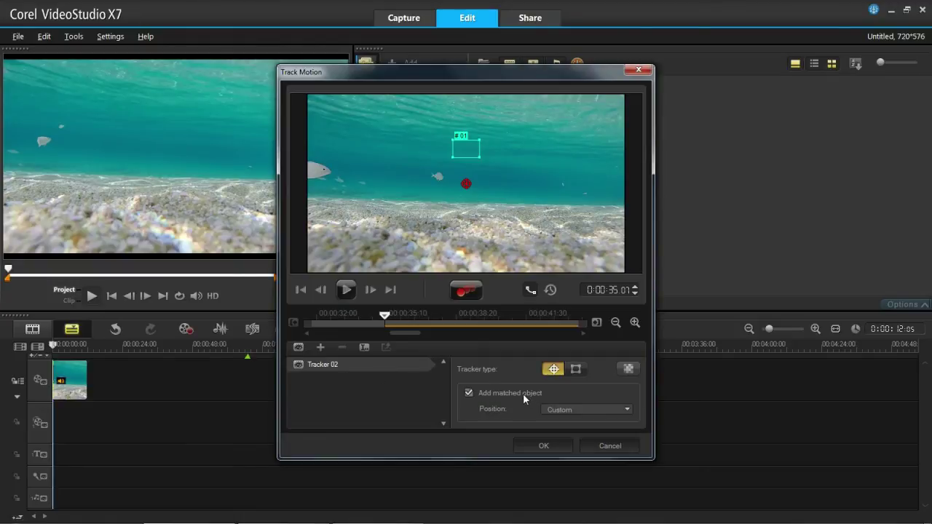
pyautogui.click(499, 393)
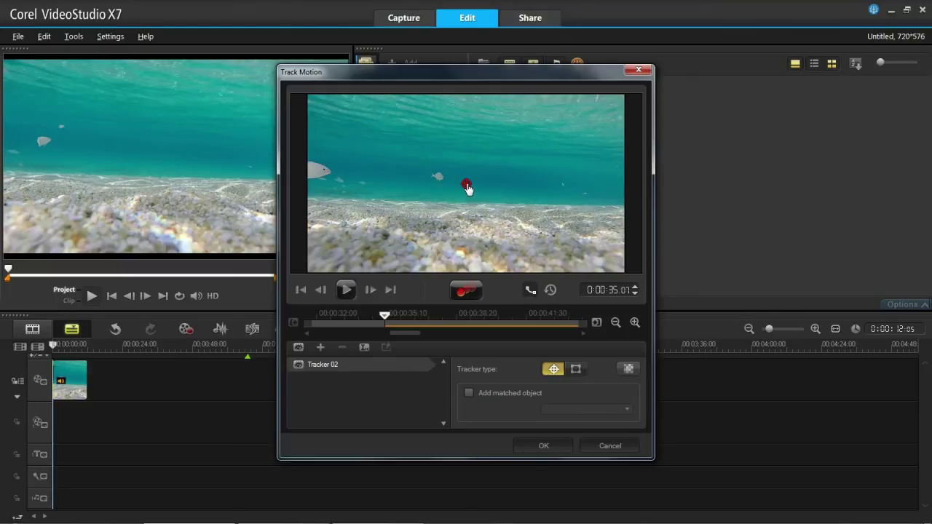
pyautogui.moveTo(467, 189); pyautogui.dragTo(327, 175)
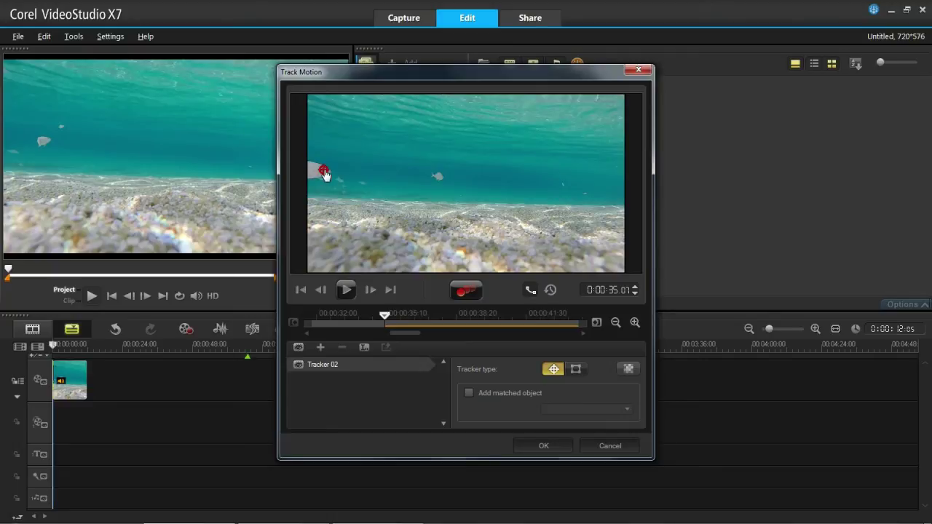
# Run Tracker 02 to trace the fish's swimming path, stopping once the path is drawn
pyautogui.click(466, 291)
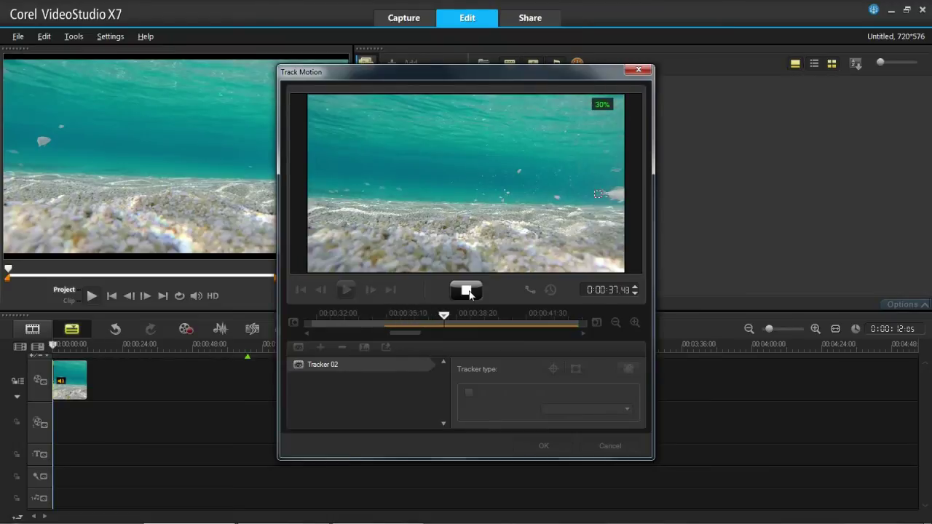
pyautogui.click(468, 292)
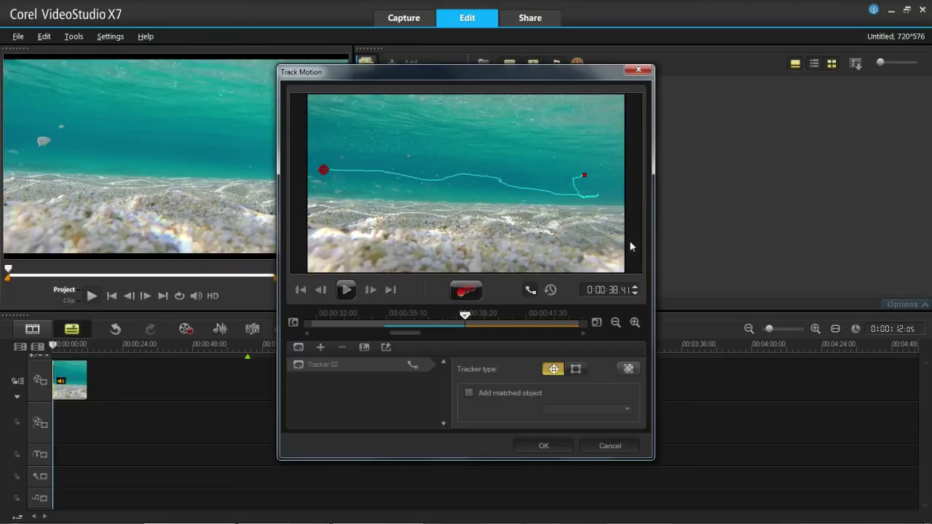
# Accept the tracked path, zoom the timeline in on the clip, and move the playhead to about 4 seconds
pyautogui.click(532, 446)
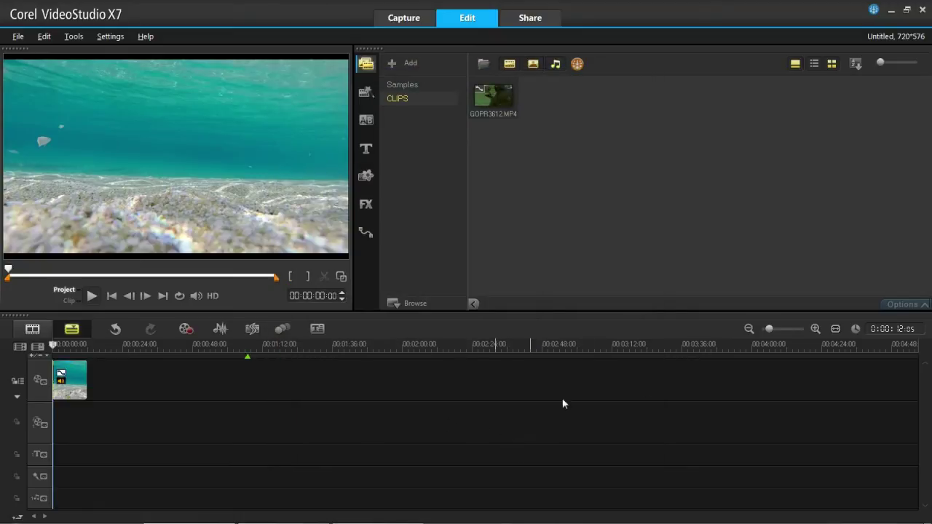
pyautogui.moveTo(769, 328); pyautogui.dragTo(790, 331)
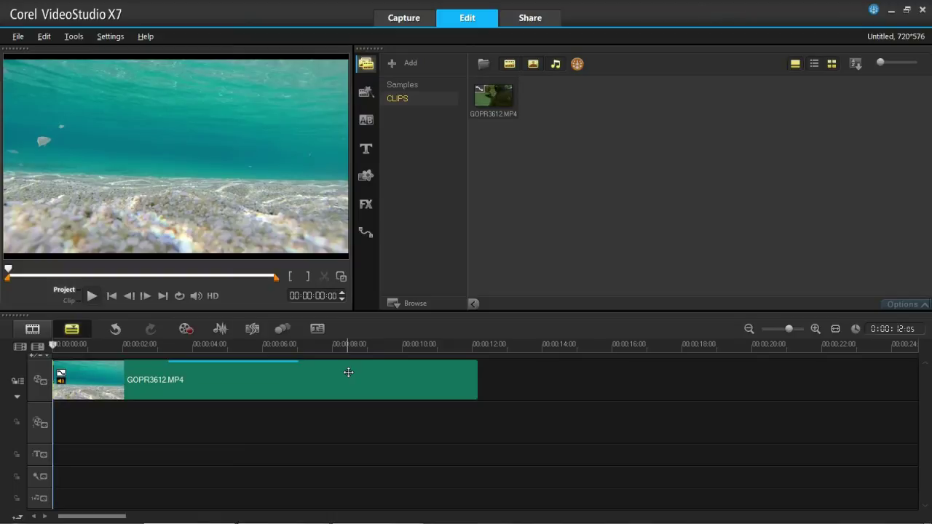
pyautogui.moveTo(193, 345); pyautogui.dragTo(168, 346)
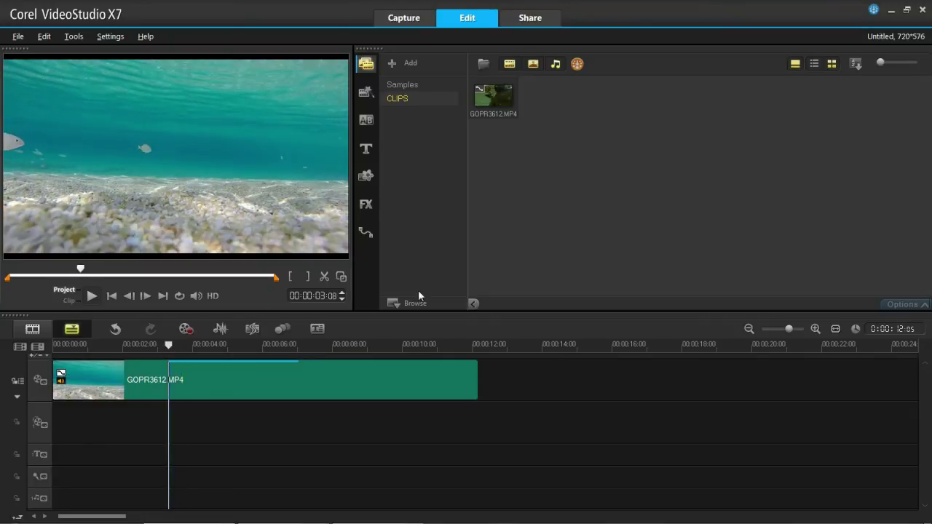
# Create a 'Fish' title from the Title library over the underwater clip
pyautogui.click(368, 148)
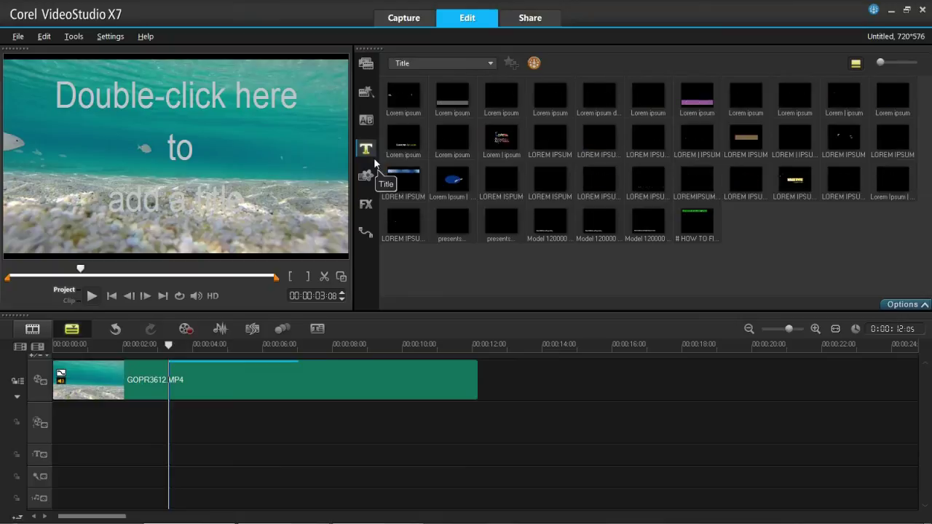
pyautogui.doubleClick(175, 146)
pyautogui.write('Fish')
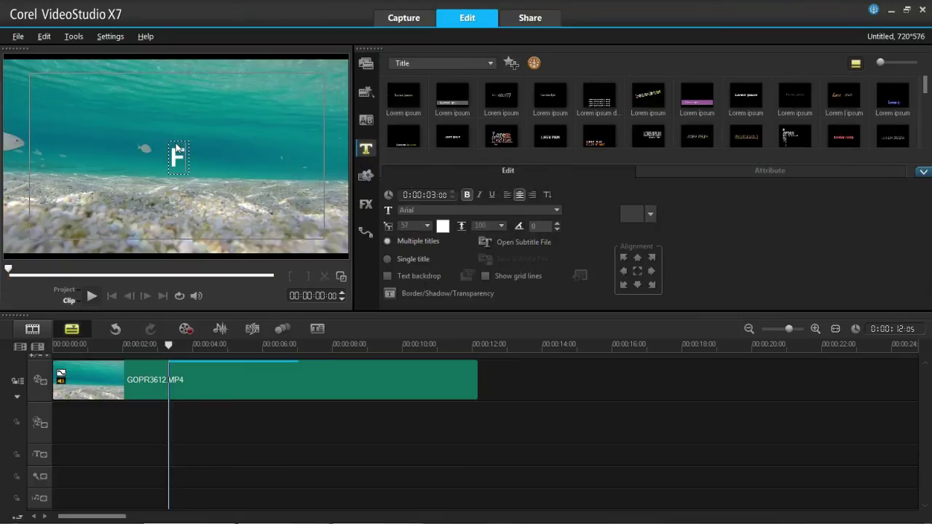
pyautogui.click(239, 146)
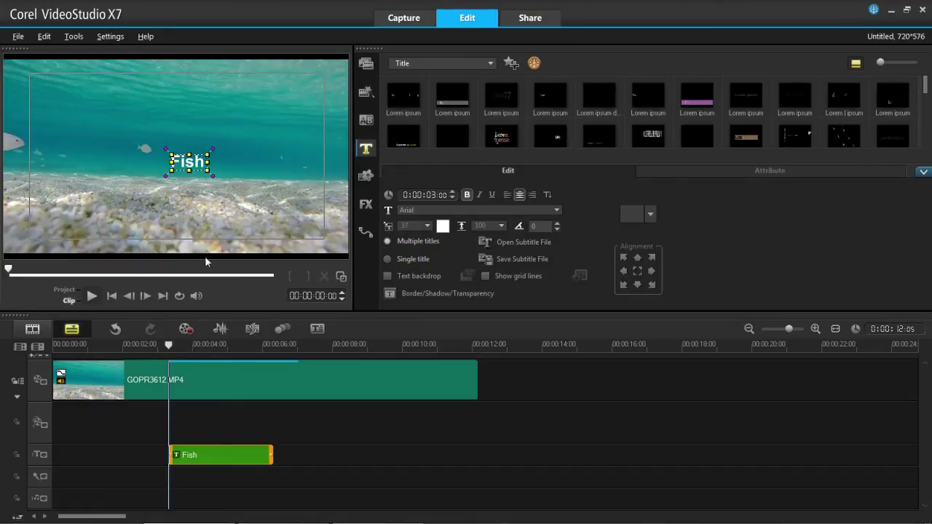
# Open Match Motion for the Fish title clip from its context menu
pyautogui.rightClick(212, 453)
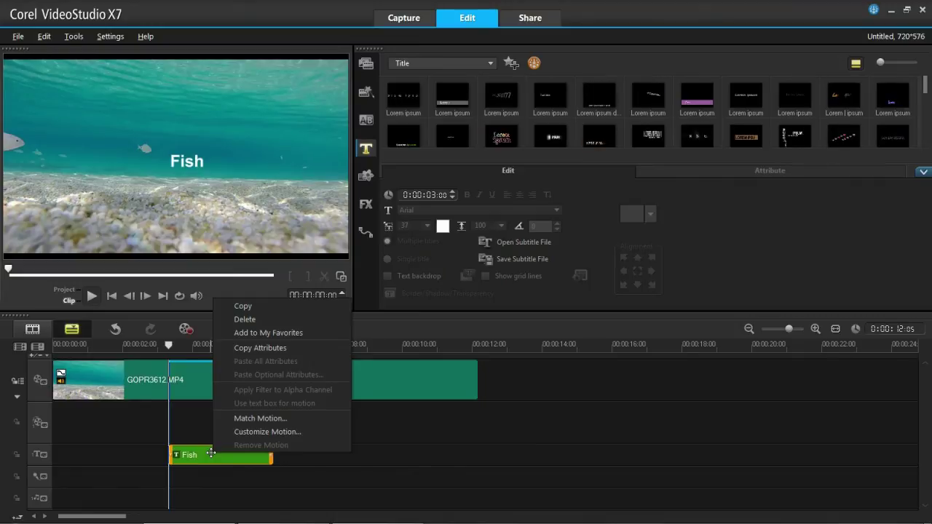
pyautogui.click(260, 419)
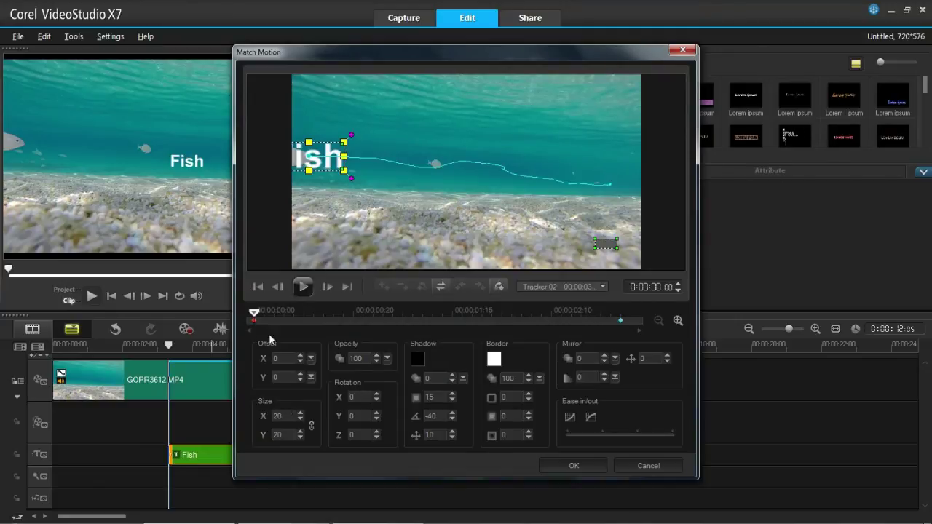
# Place the Fish title on the fish at the path start, tilt it to -1 and shrink it to size 8
pyautogui.moveTo(328, 161)
pyautogui.mouseDown()
pyautogui.moveTo(367, 142)
pyautogui.moveTo(380, 153)
pyautogui.moveTo(339, 154)
pyautogui.moveTo(329, 168)
pyautogui.mouseUp()
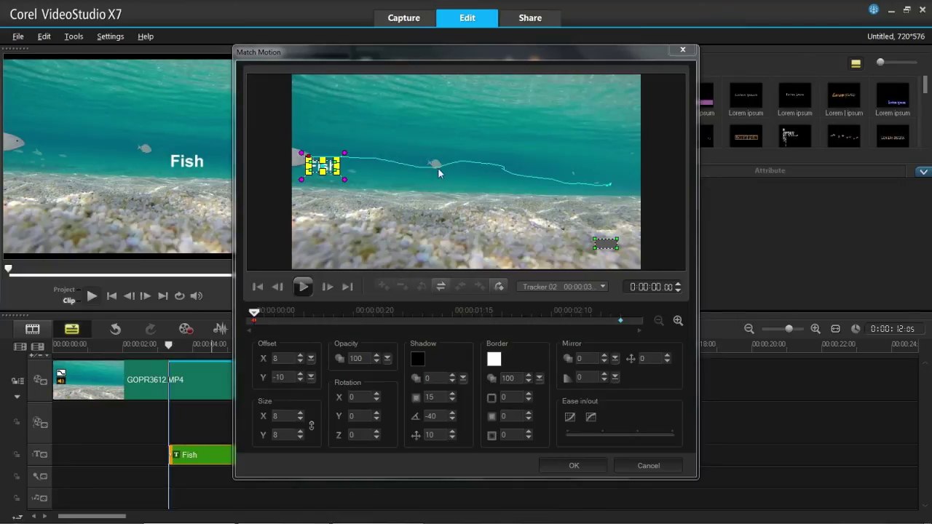
pyautogui.moveTo(328, 166); pyautogui.dragTo(331, 169)
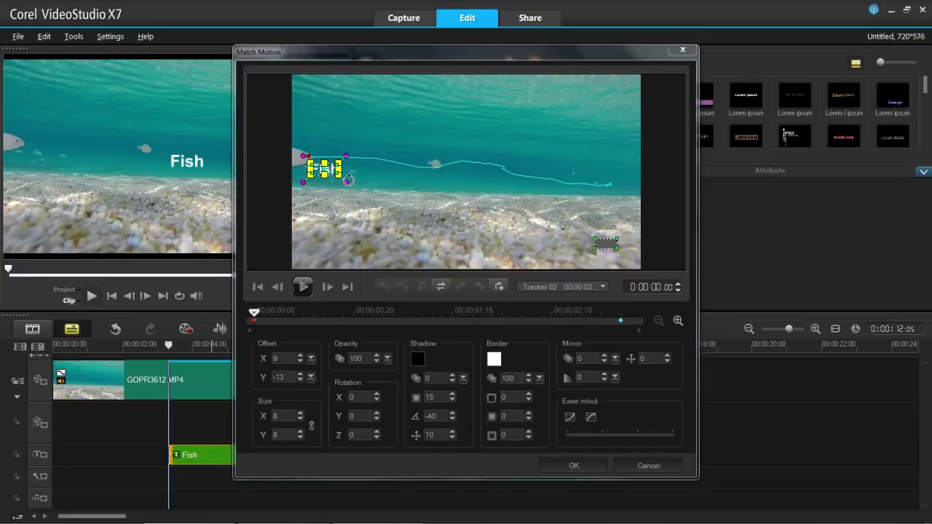
pyautogui.moveTo(348, 180)
pyautogui.mouseDown()
pyautogui.moveTo(339, 142)
pyautogui.moveTo(363, 158)
pyautogui.moveTo(370, 180)
pyautogui.moveTo(368, 192)
pyautogui.moveTo(348, 188)
pyautogui.moveTo(352, 197)
pyautogui.moveTo(339, 182)
pyautogui.mouseUp()
pyautogui.moveTo(337, 179); pyautogui.dragTo(338, 177)
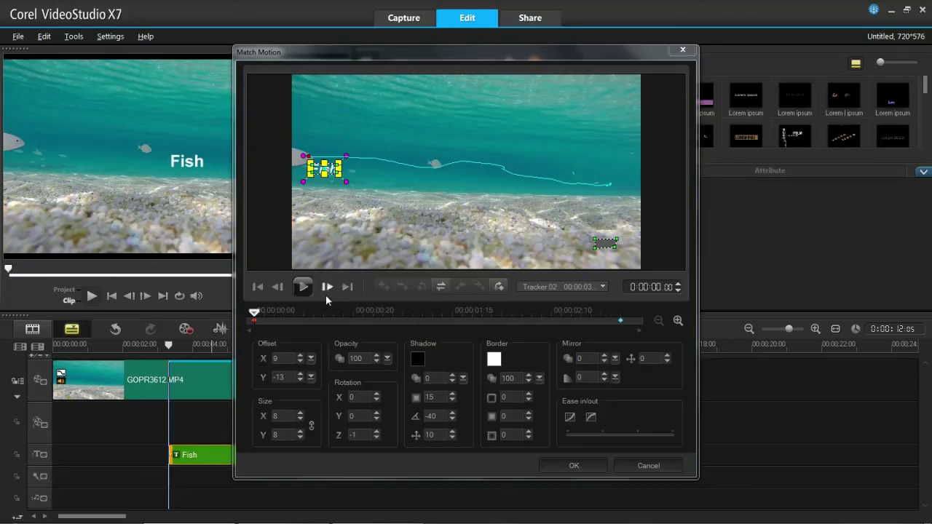
# Preview the Fish title following the tracked path, then return to the first frame
pyautogui.click(303, 286)
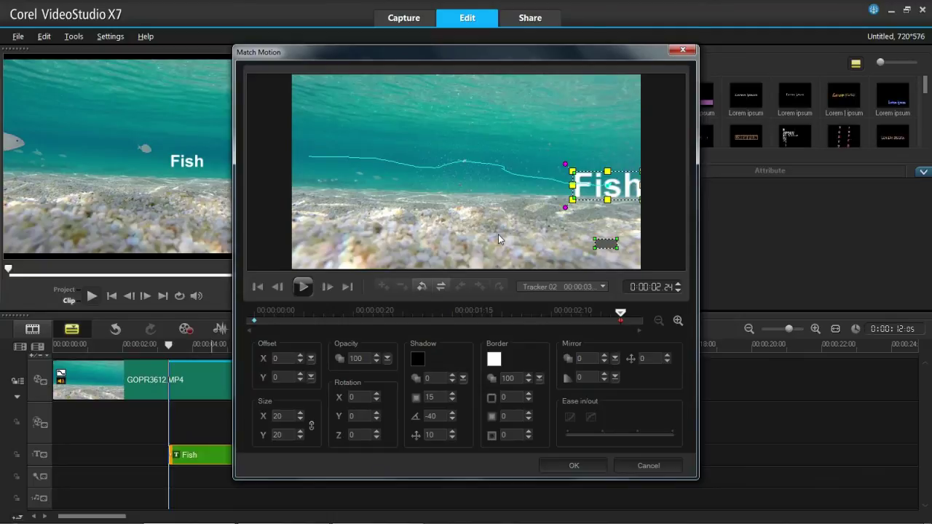
pyautogui.click(254, 320)
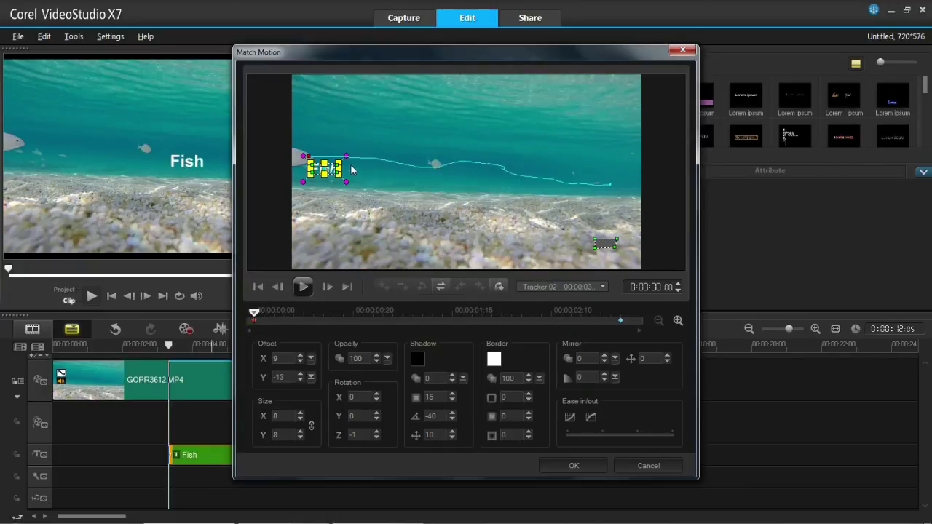
# At the end keyframe, set the Fish title to size 9 at offset X -5, Y -14, then replay from the start
pyautogui.click(618, 321)
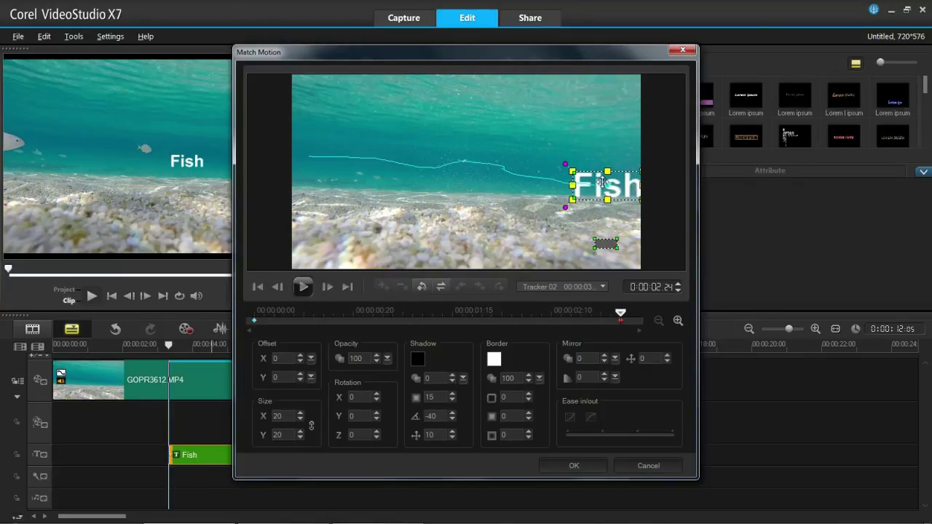
pyautogui.moveTo(602, 186)
pyautogui.mouseDown()
pyautogui.moveTo(582, 193)
pyautogui.moveTo(549, 181)
pyautogui.moveTo(590, 197)
pyautogui.mouseUp()
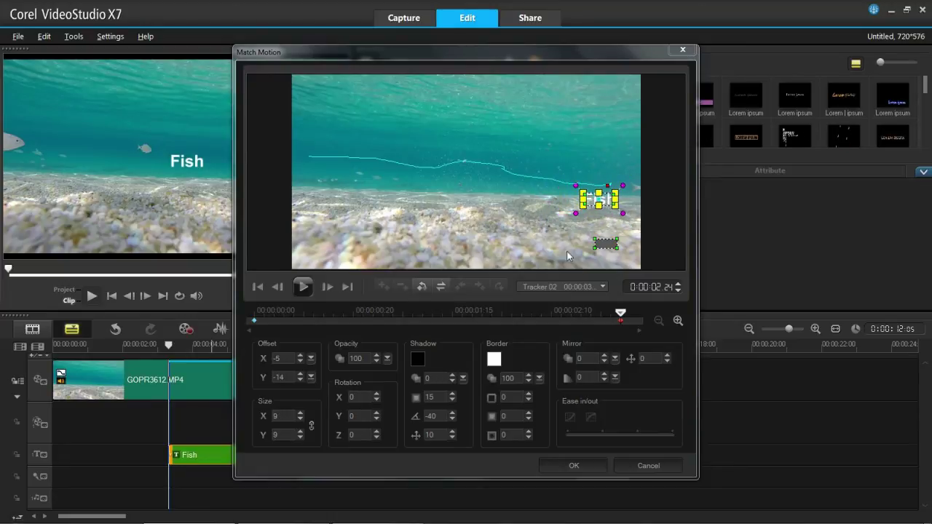
pyautogui.moveTo(615, 309); pyautogui.dragTo(243, 332)
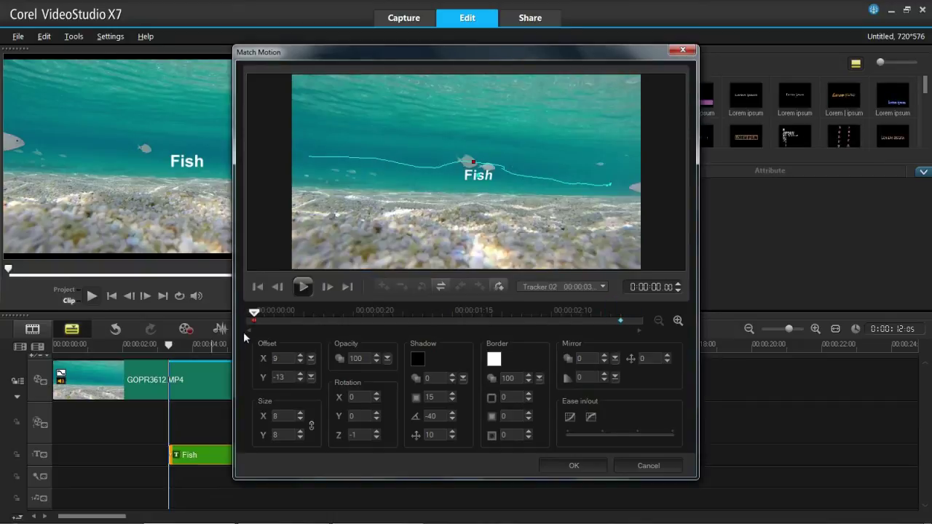
pyautogui.click(303, 286)
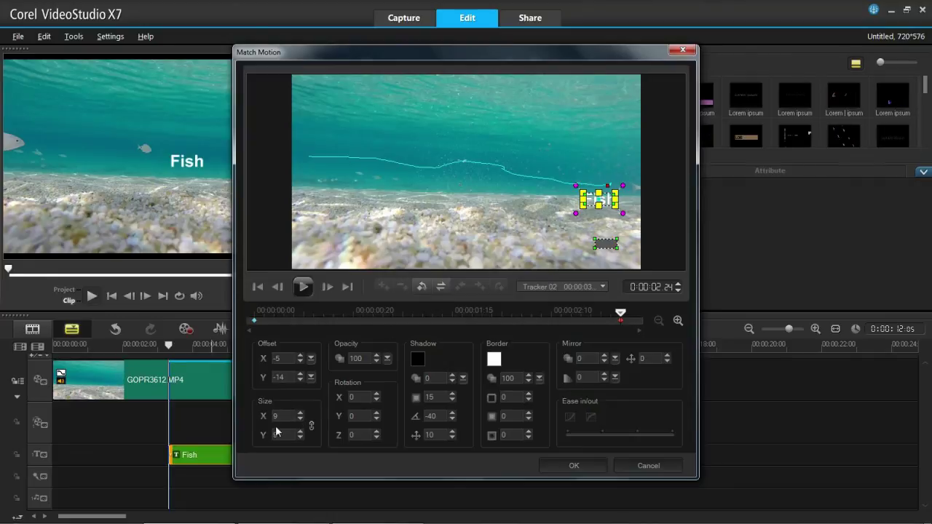
# Enlarge the Fish title to size 15 at the end keyframe and apply the motion match
pyautogui.click(300, 413)
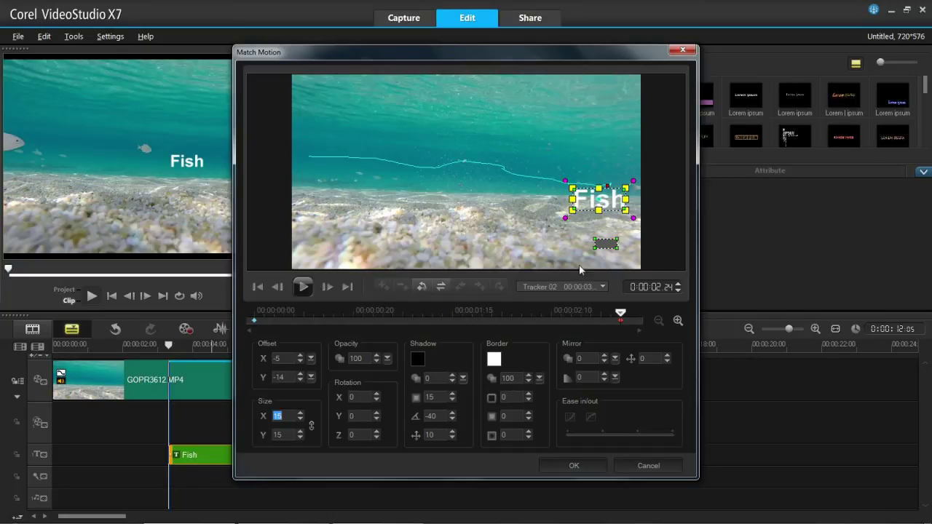
pyautogui.click(573, 465)
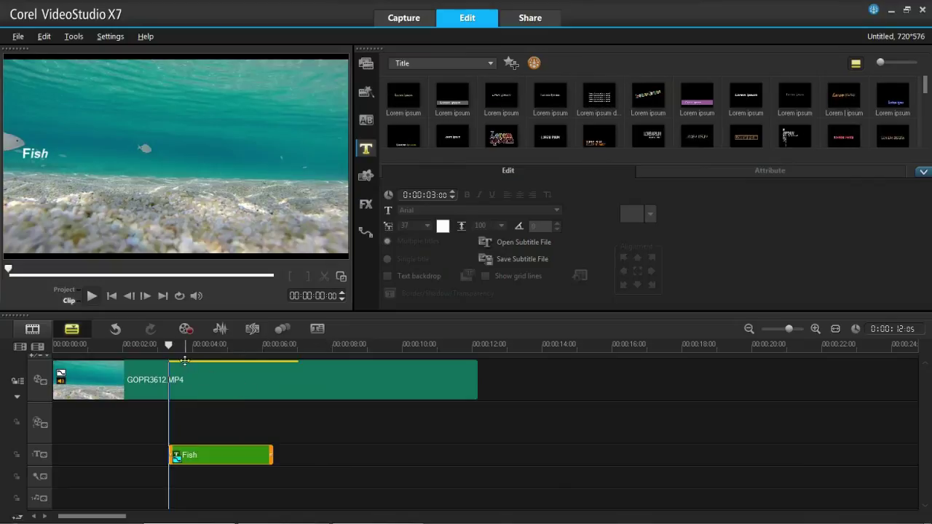
# Play the project from 00:00:02:23 to check the Fish title following the fish, then stop
pyautogui.click(155, 345)
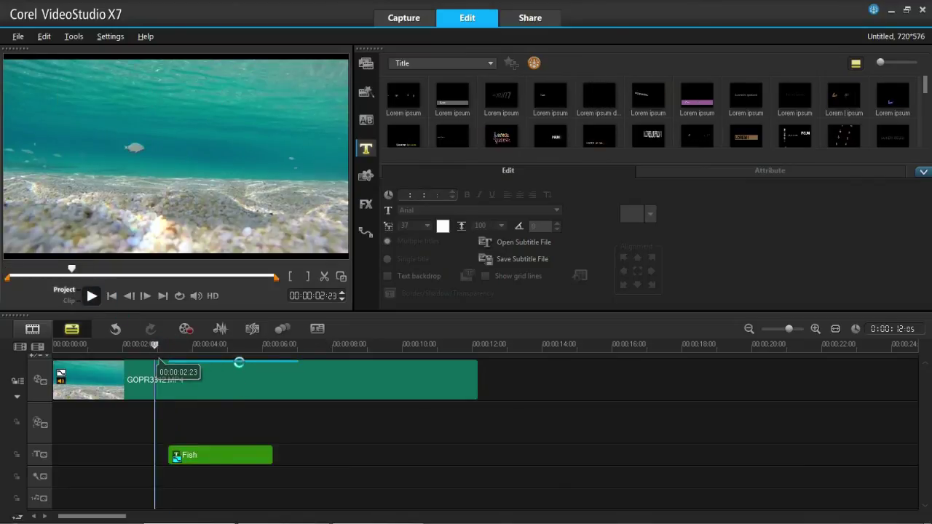
pyautogui.press('space')
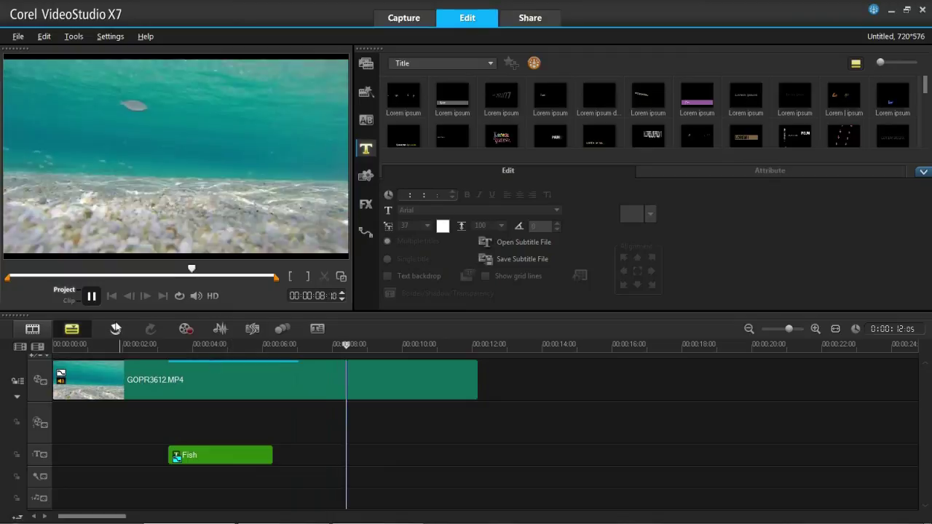
pyautogui.press('space')
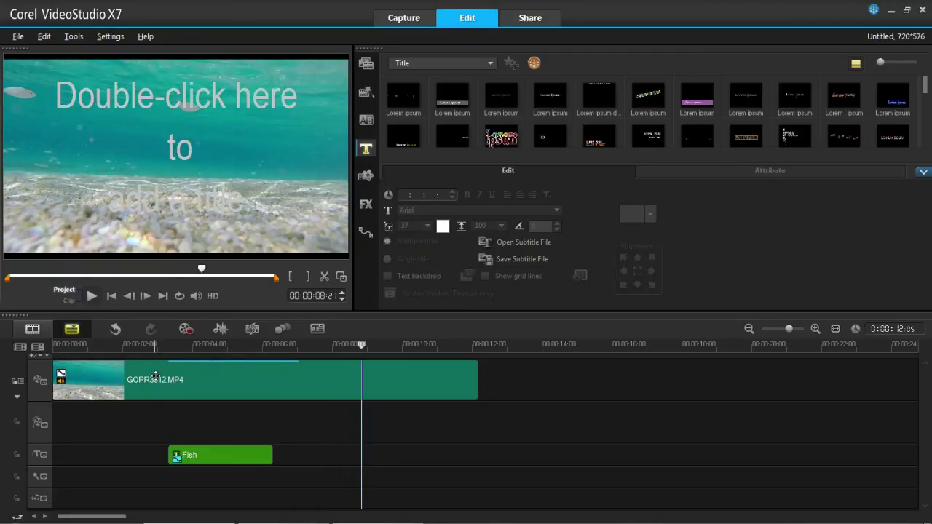